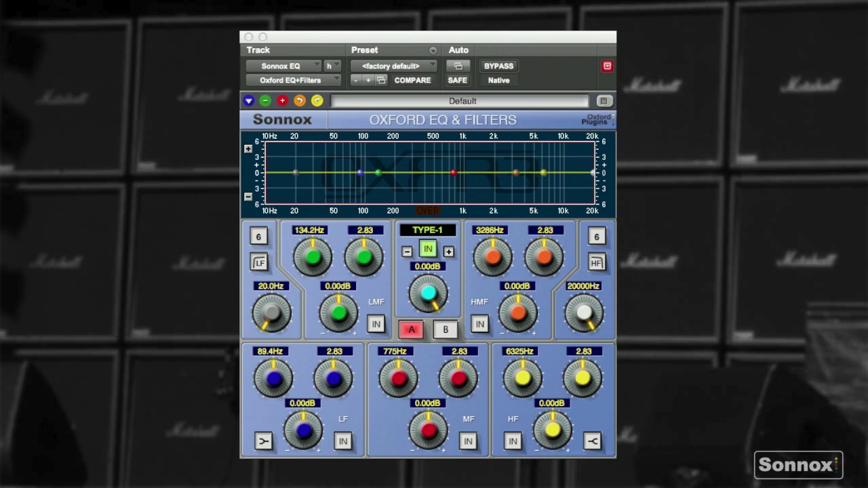
Engage the HF high-cut at slope 18 and 6125Hz, plus the LF low-cut at 46.3Hz.
left_click(598, 265)
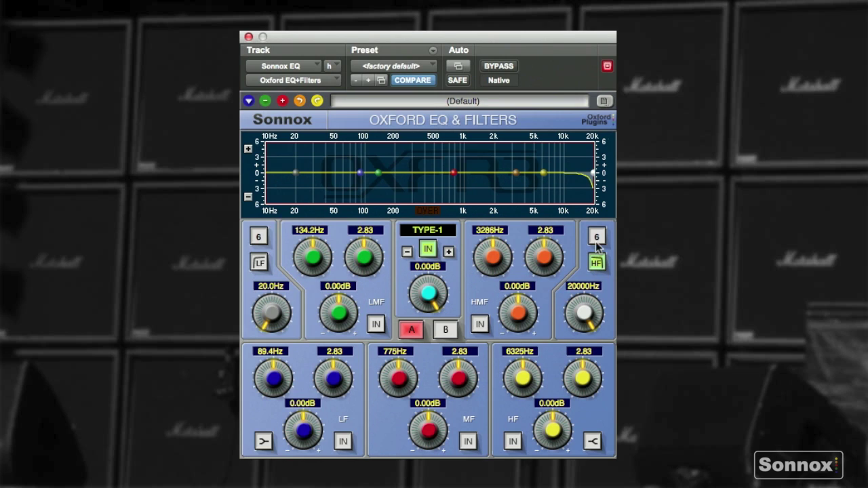
left_click(597, 237)
left_click(597, 238)
left_click_drag(595, 327, 564, 356)
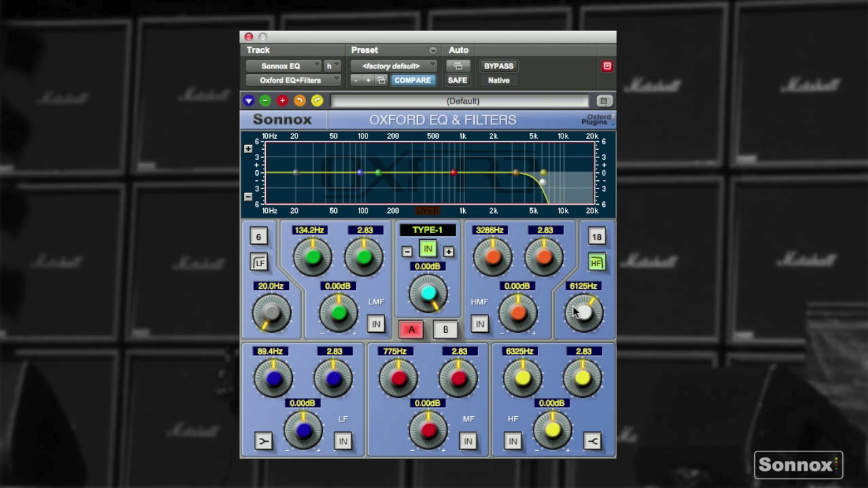
left_click(258, 263)
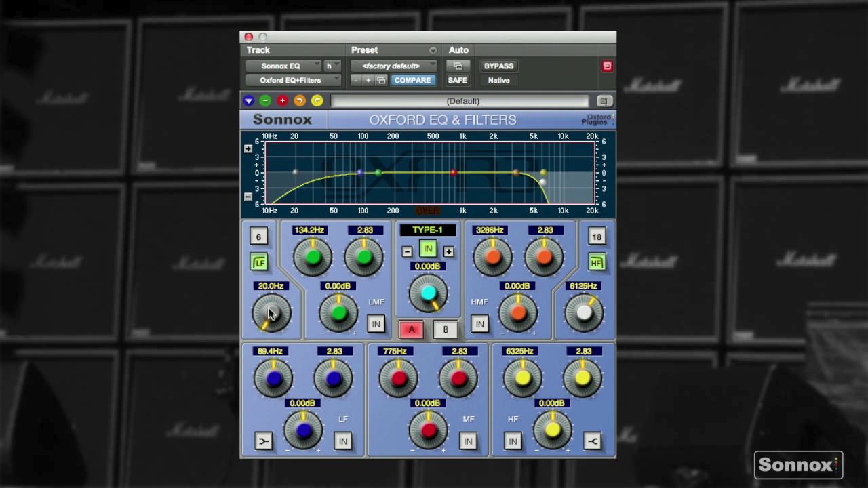
left_click_drag(268, 317, 286, 289)
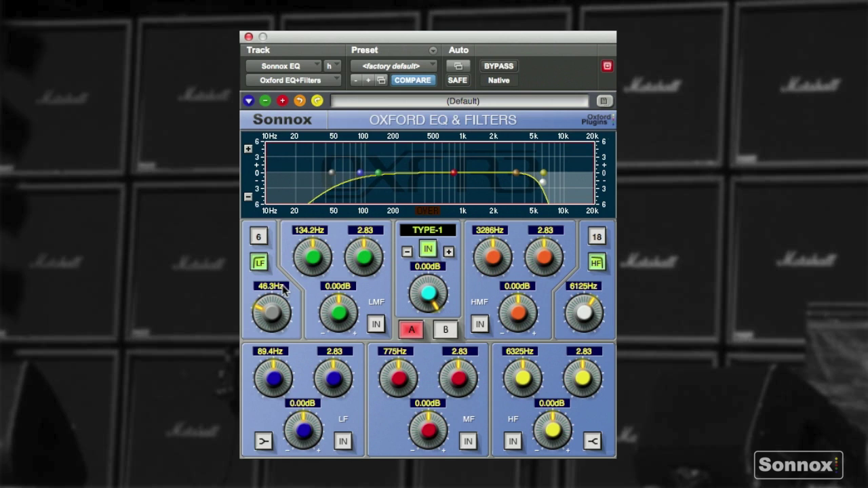
Switch on the HF band on the TYPE-2 curve: 9464Hz, -9.52dB gain, Q 5.47.
left_click(513, 441)
left_click_drag(526, 381, 536, 365)
scroll(536, 365, "up", 10)
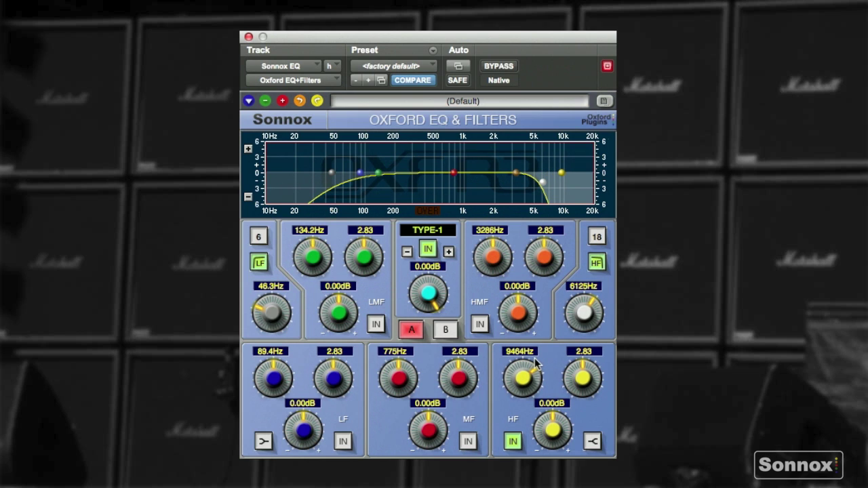
left_click(448, 251)
scroll(551, 434, "down", 2)
left_click_drag(549, 437, 539, 476)
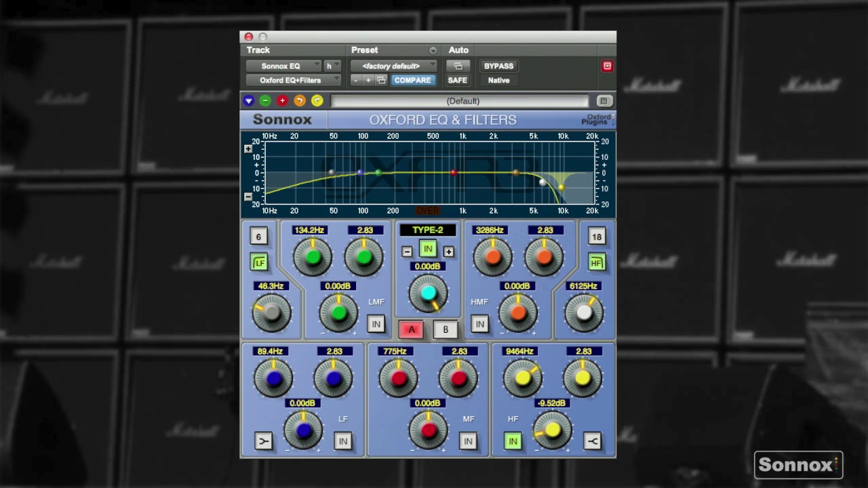
left_click_drag(586, 373, 569, 397)
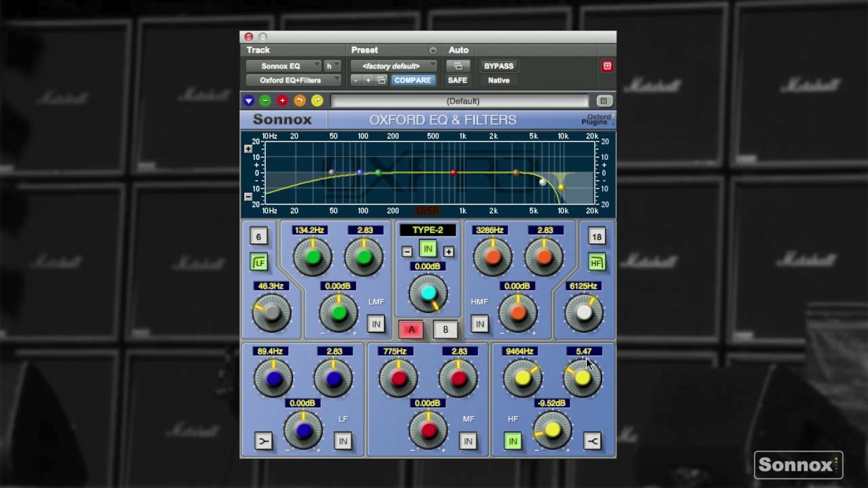
Switch on the HMF band and set 7063Hz, -11.55dB gain and Q 4.29.
left_click(480, 325)
left_click_drag(493, 258, 510, 239)
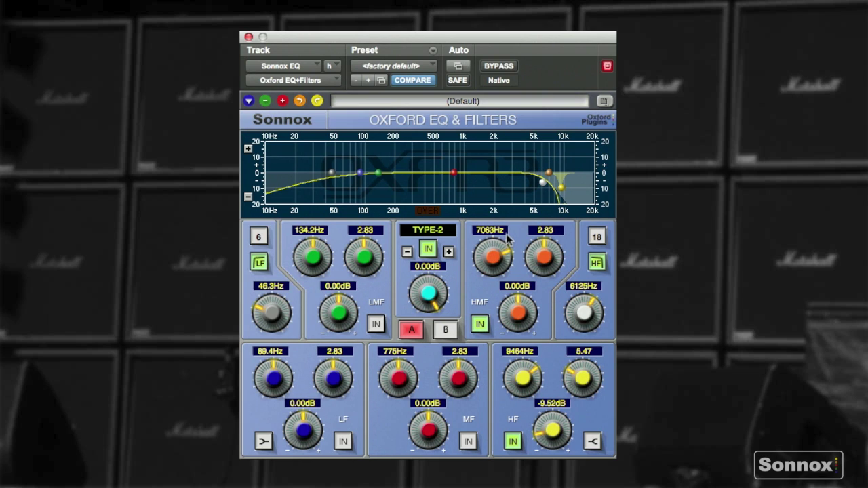
left_click_drag(520, 312, 501, 357)
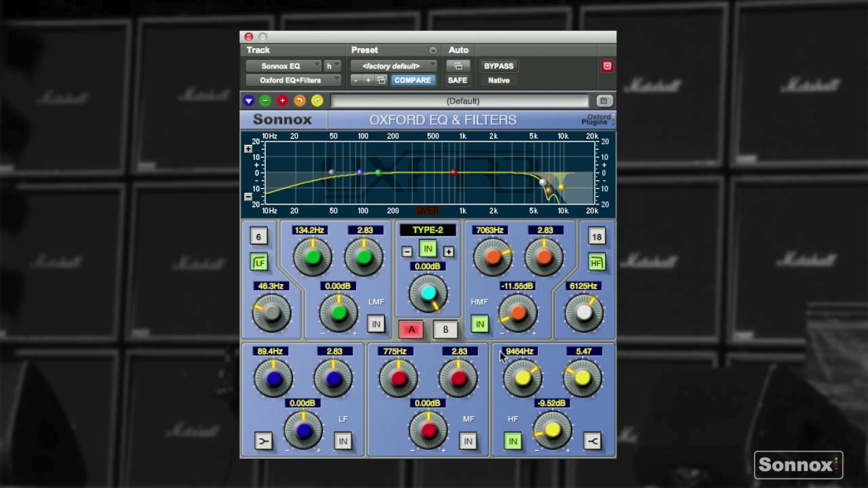
left_click_drag(540, 262, 533, 269)
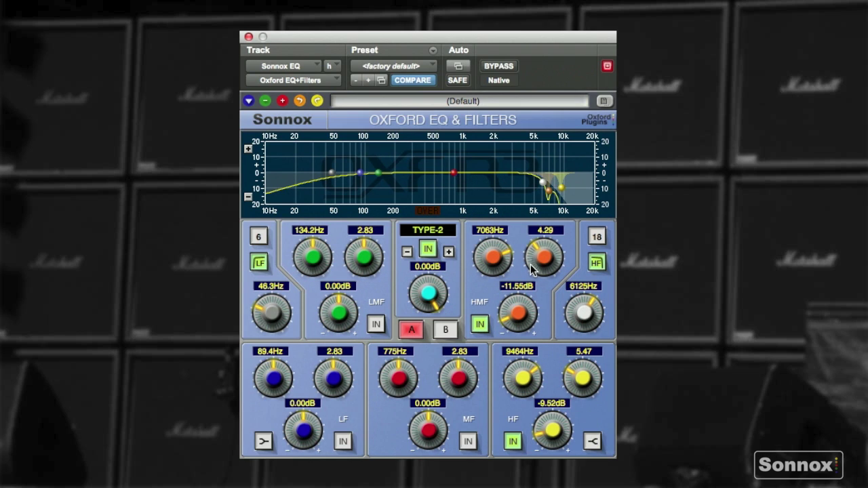
Switch on the MF band and set 4416Hz, -5.41dB gain and Q 6.50.
left_click(468, 441)
left_click_drag(397, 382, 418, 335)
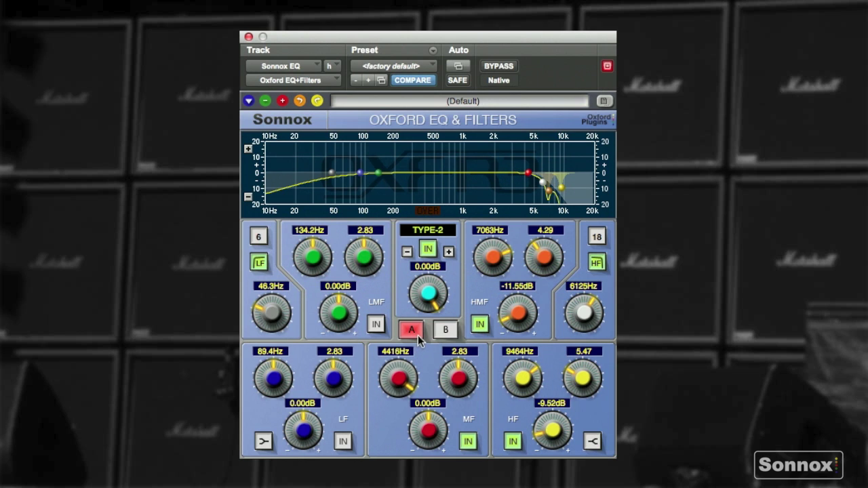
left_click_drag(431, 436, 415, 454)
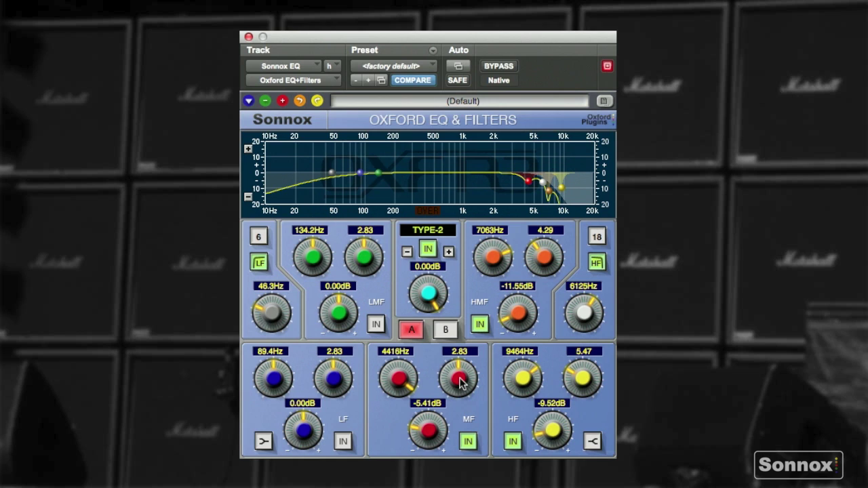
left_click_drag(460, 383, 445, 401)
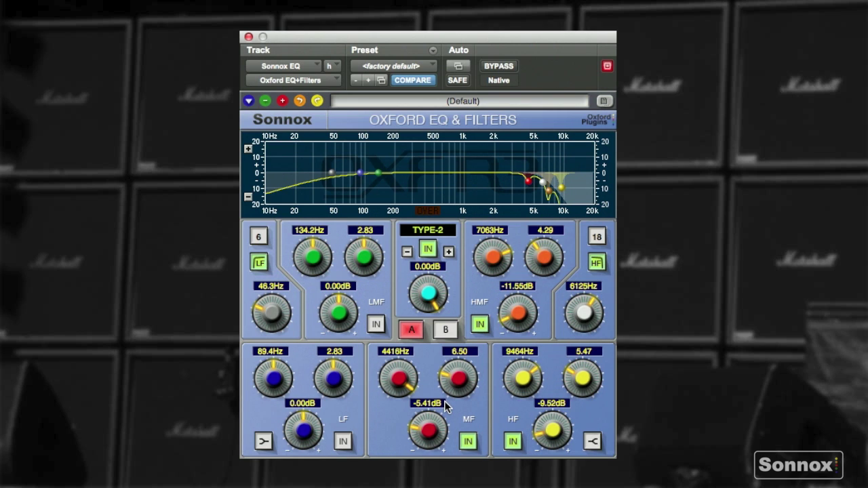
A/B the shaped curve against flat B twice, stay on A, and engage the LMF band.
left_click(444, 331)
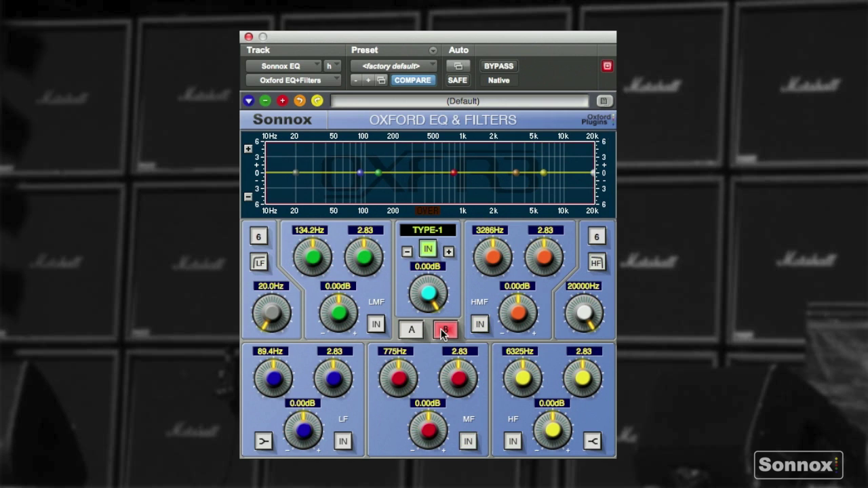
left_click(409, 330)
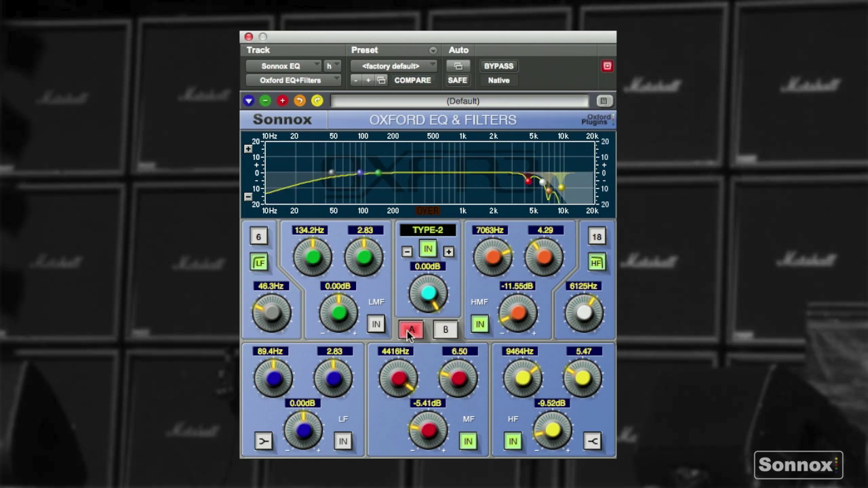
left_click(443, 331)
left_click(410, 332)
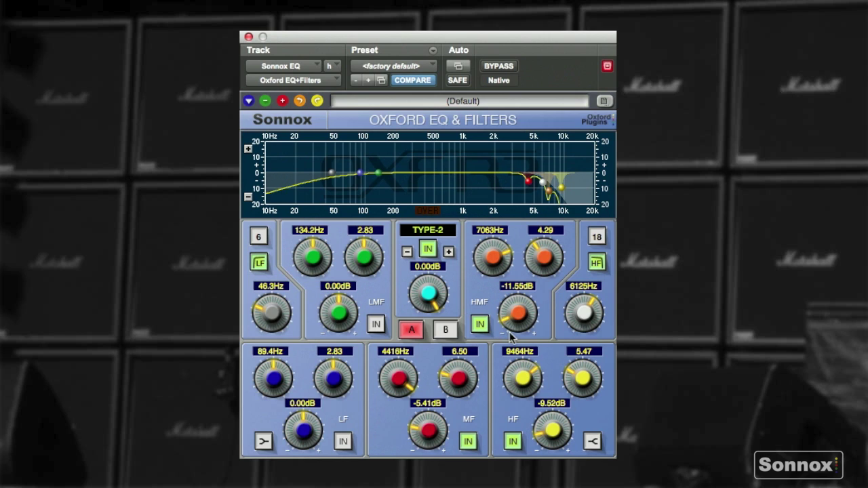
left_click(376, 325)
Boost LMF 6.96dB at 201.1Hz with Q 0.83, and deepen the MF cut to -6.05dB.
scroll(322, 257, "up", 8)
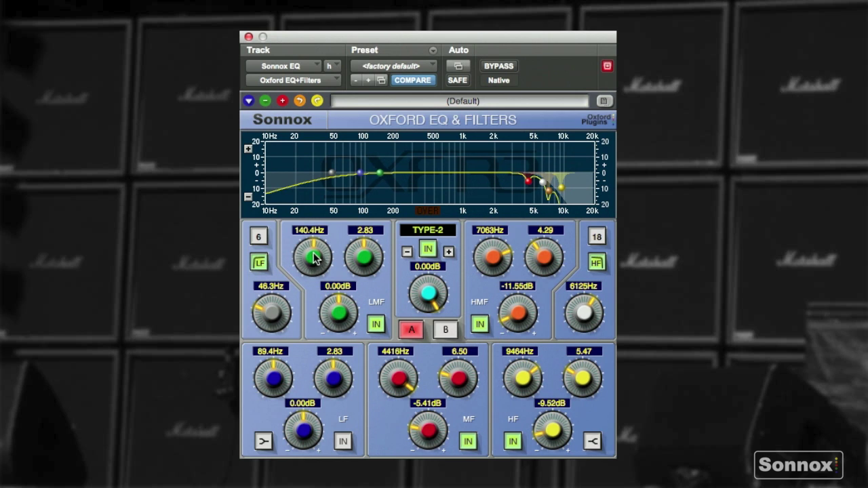
scroll(322, 257, "up", 6)
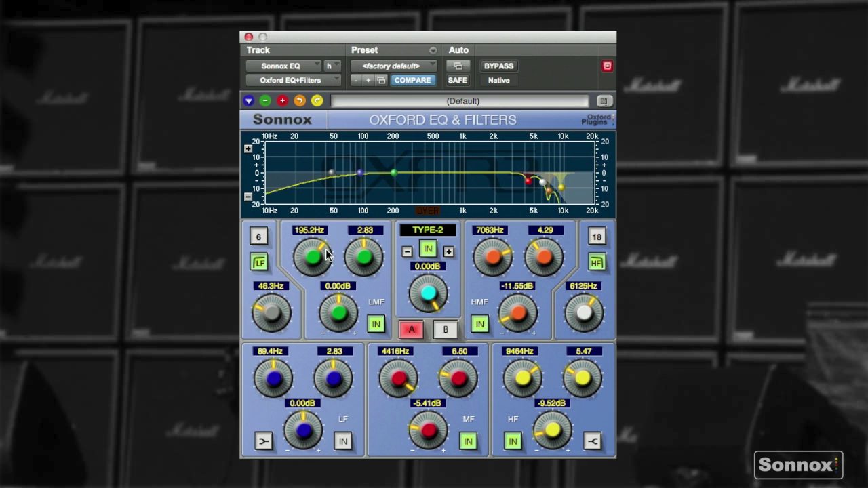
scroll(331, 255, "down", 1)
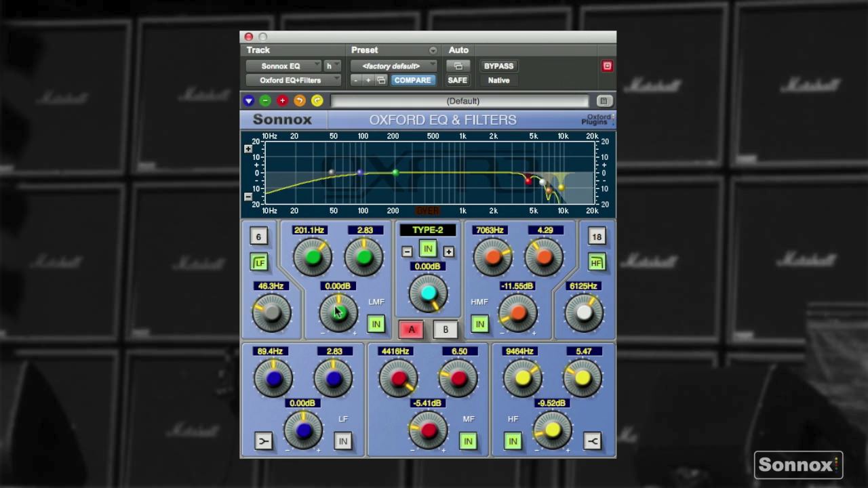
scroll(364, 256, "down", 5)
scroll(391, 255, "down", 1)
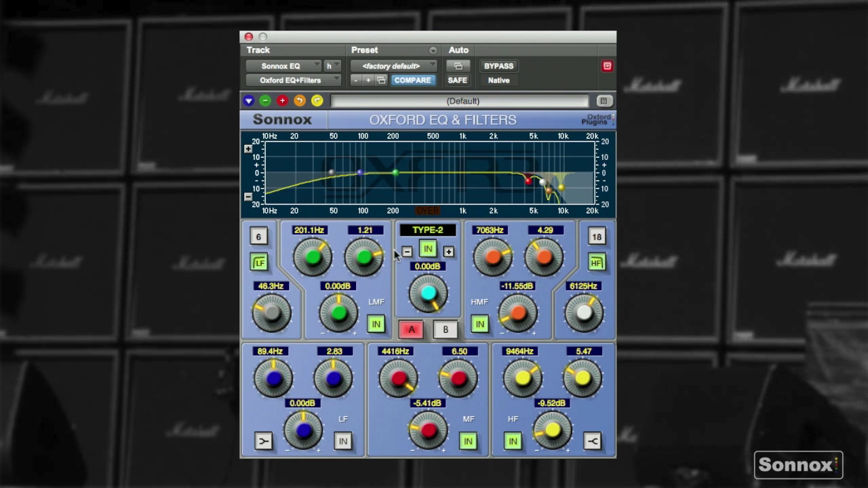
scroll(346, 312, "up", 4)
scroll(345, 312, "up", 10)
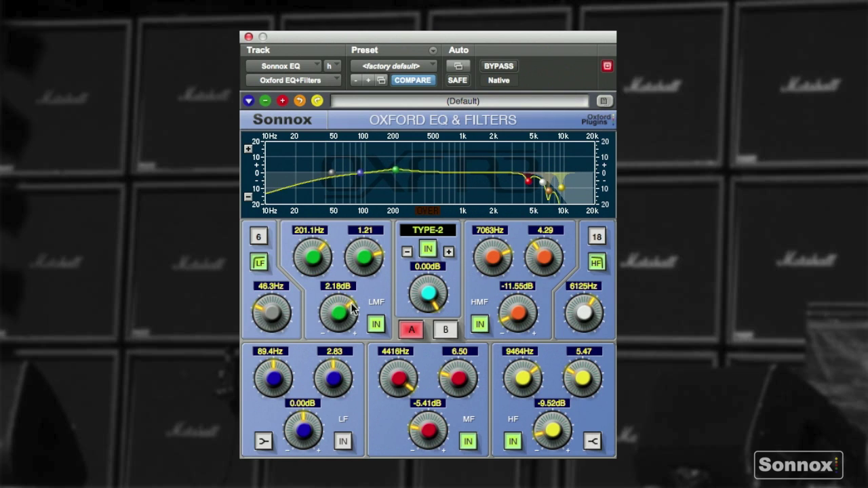
scroll(366, 296, "down", 2)
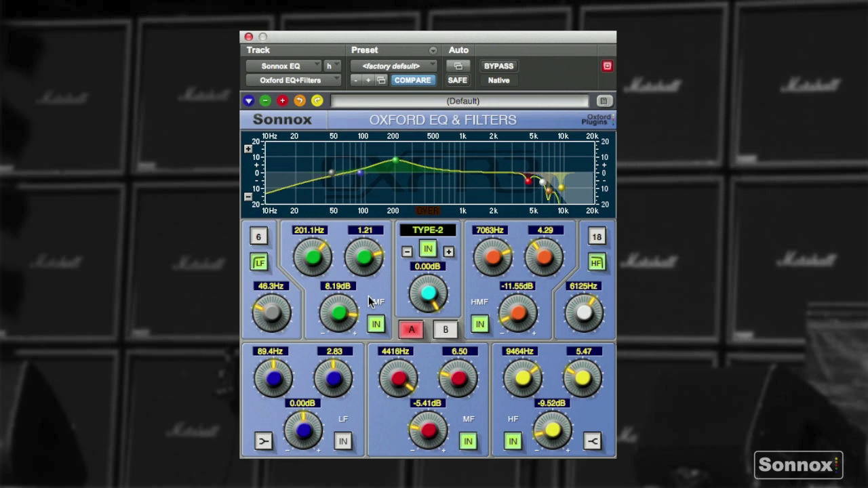
scroll(366, 296, "up", 2)
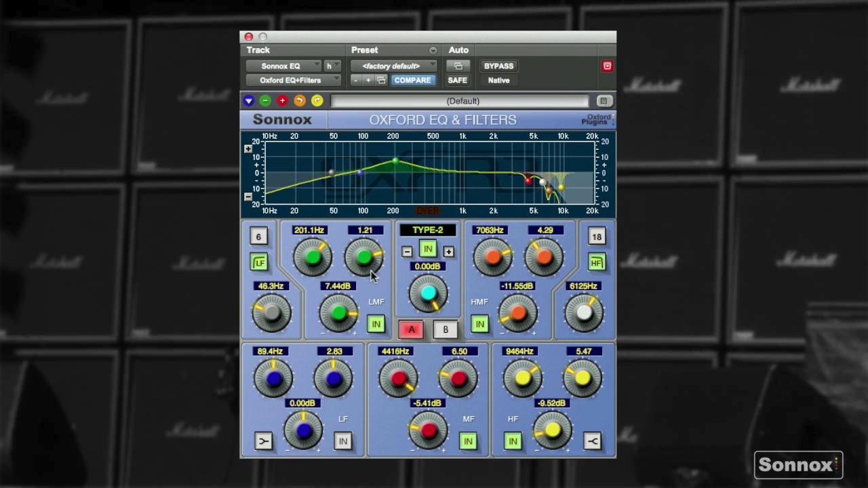
scroll(377, 254, "down", 3)
scroll(346, 309, "up", 9)
scroll(346, 310, "down", 12)
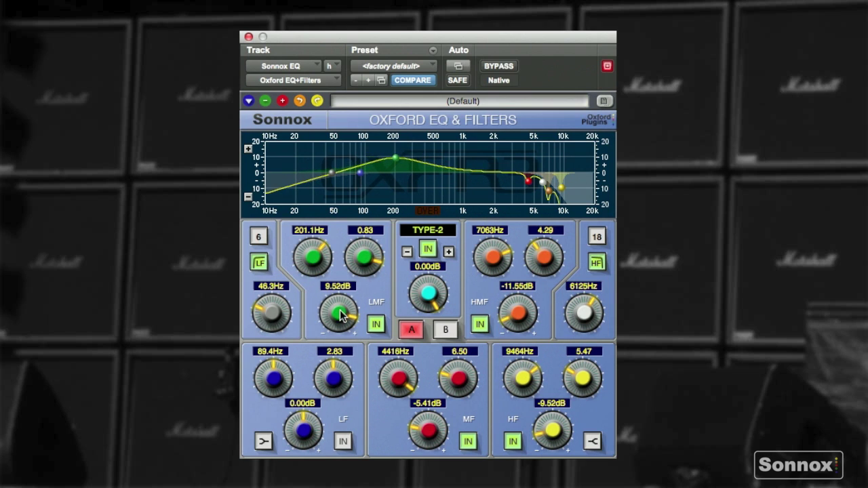
scroll(337, 322, "up", 3)
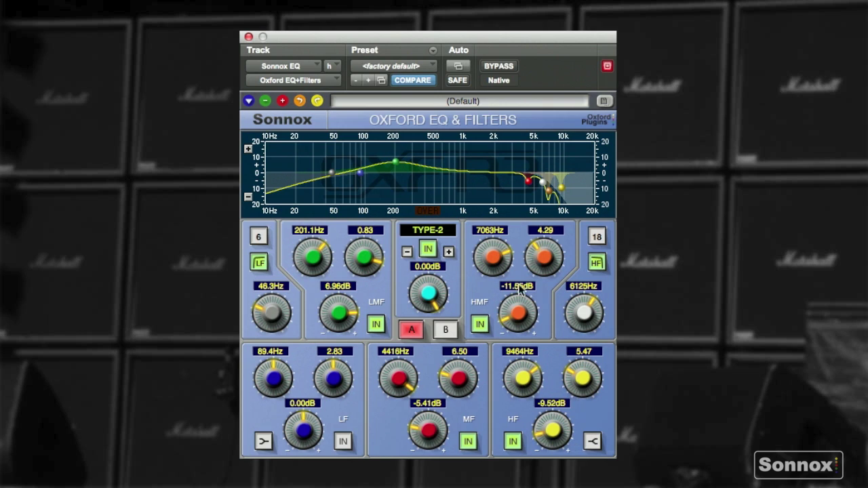
mouse_move(426, 434)
left_mouse_down()
mouse_move(448, 409)
mouse_move(465, 406)
mouse_move(420, 430)
left_mouse_up()
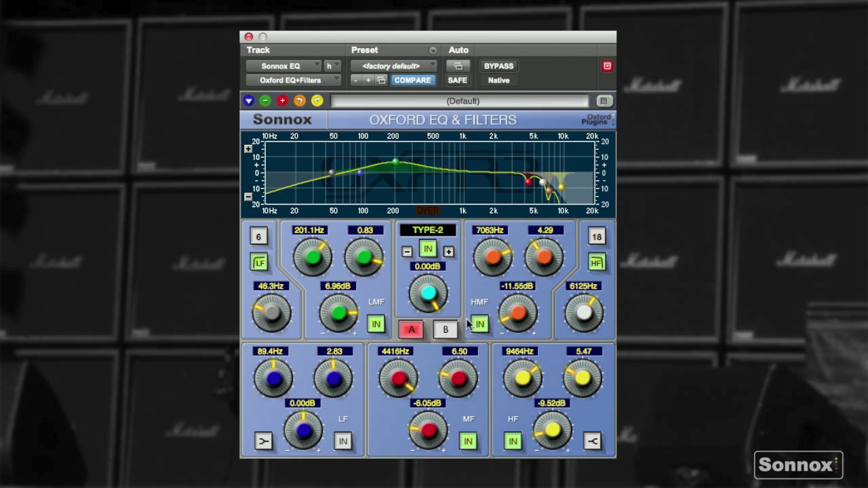
Load the 4x12 1978 Brit cabinet preset from the Session's Settings Folder.
left_click(393, 66)
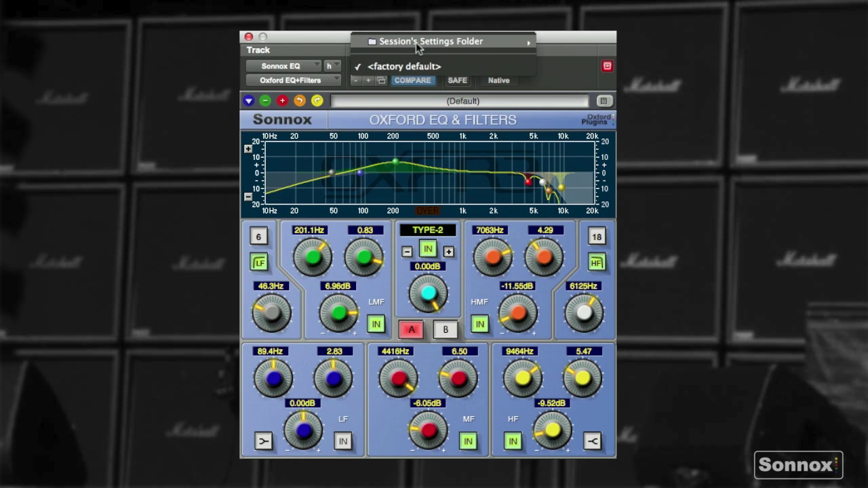
mouse_move(468, 42)
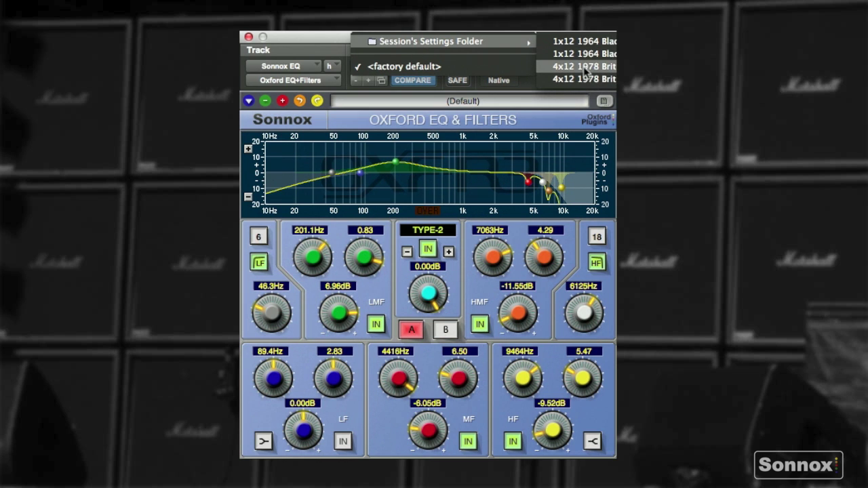
left_click(584, 67)
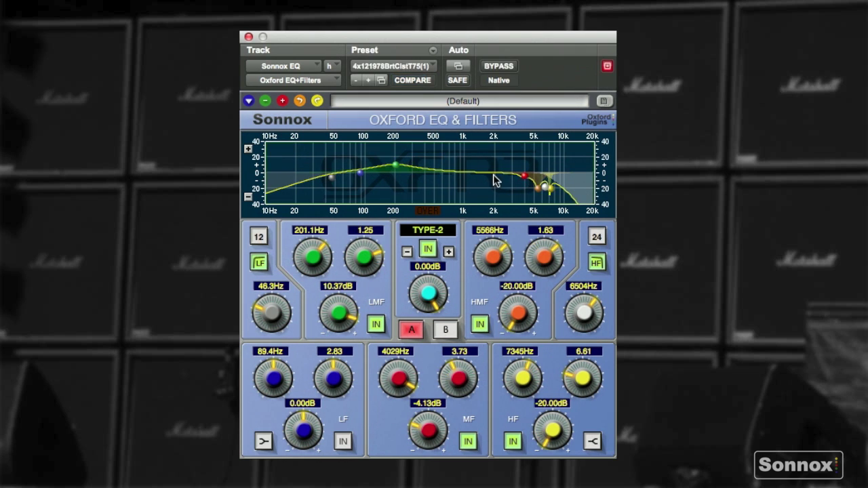
Compare the preset curve on A against the flat B setting, ending on A.
left_click(411, 330)
left_click(437, 329)
left_click(412, 331)
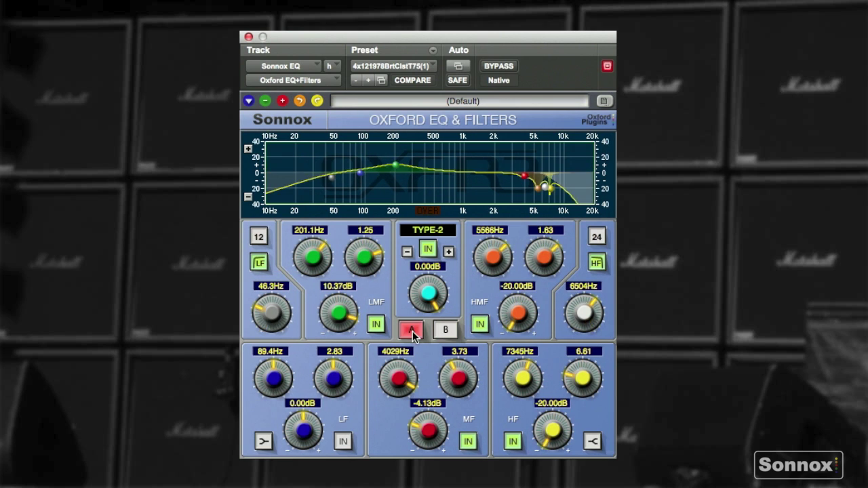